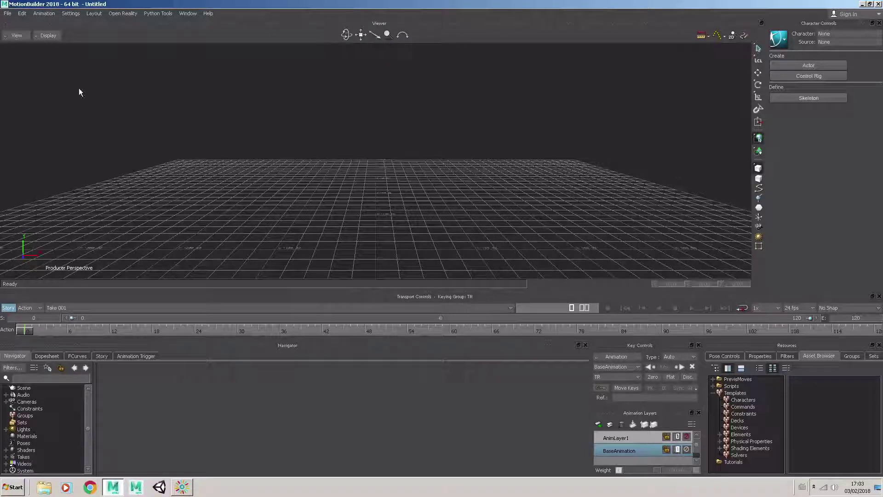
Set the Settings > Interaction Mode scheme to Maya and confirm.
click(69, 13)
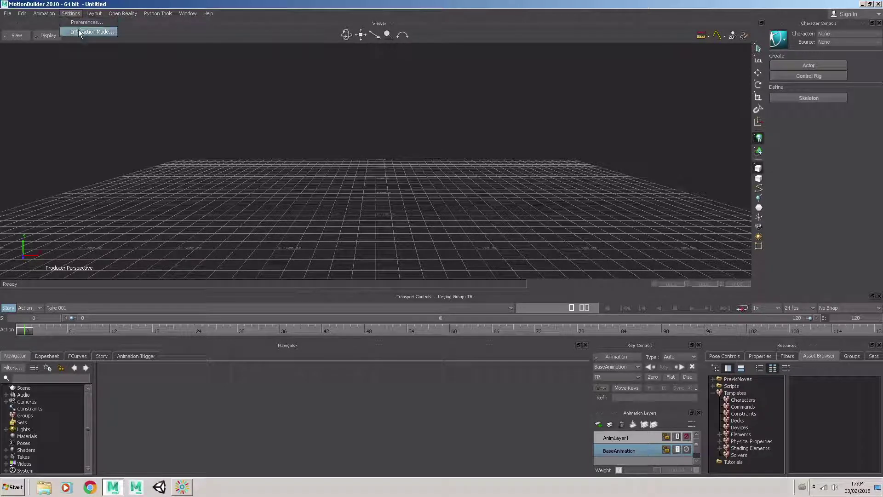
click(79, 32)
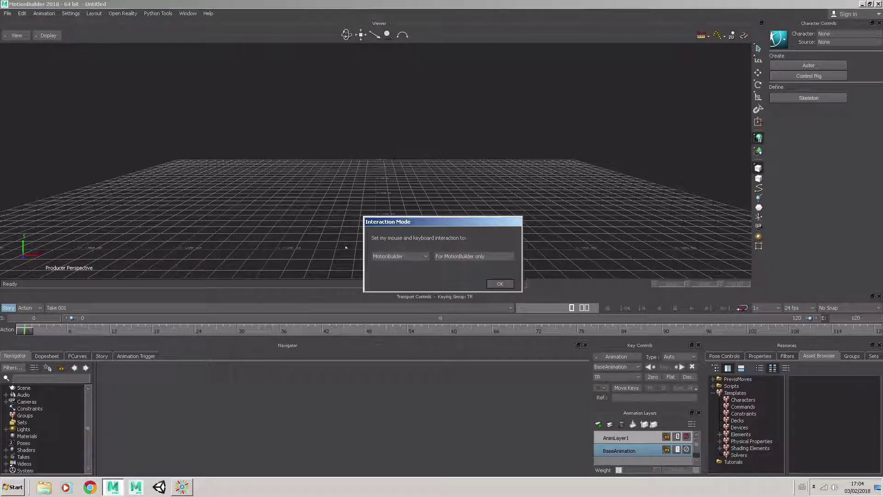
click(426, 255)
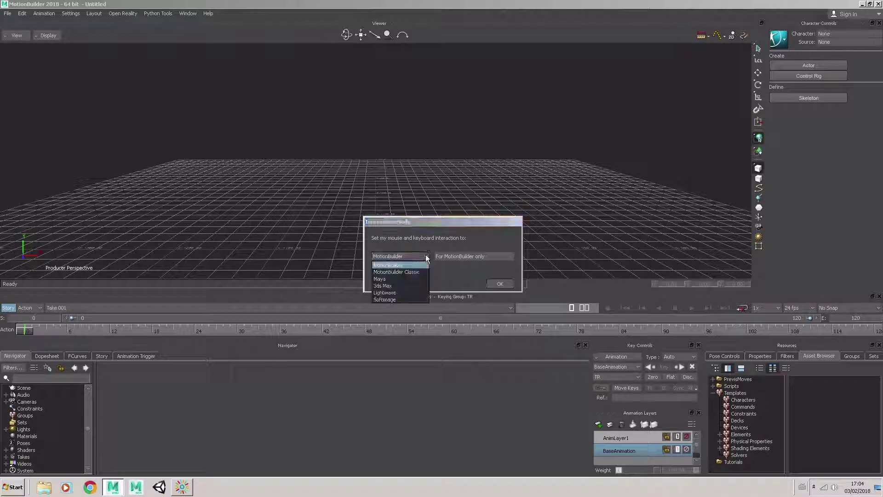
click(380, 278)
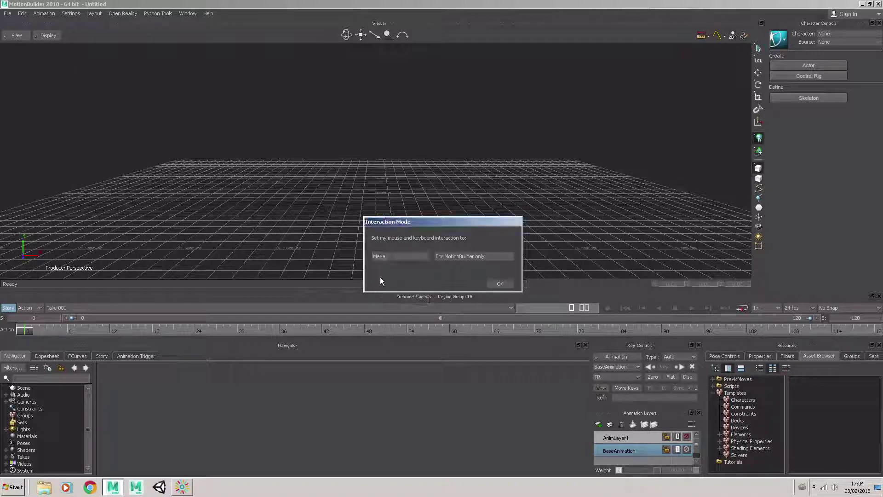
click(503, 284)
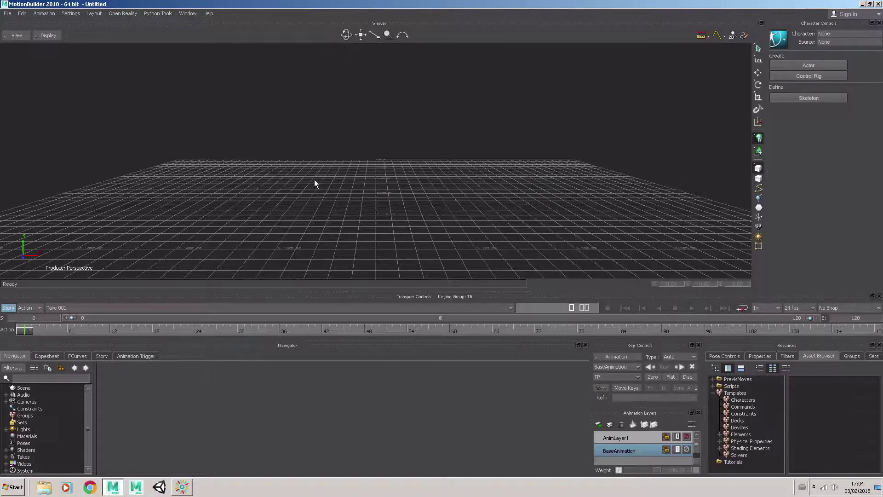
Orbit, tilt and zoom the viewer camera in on the grid with Maya-style navigation.
ctrl+shift+drag(314, 183, 365, 148)
scroll(364, 149, up, 5)
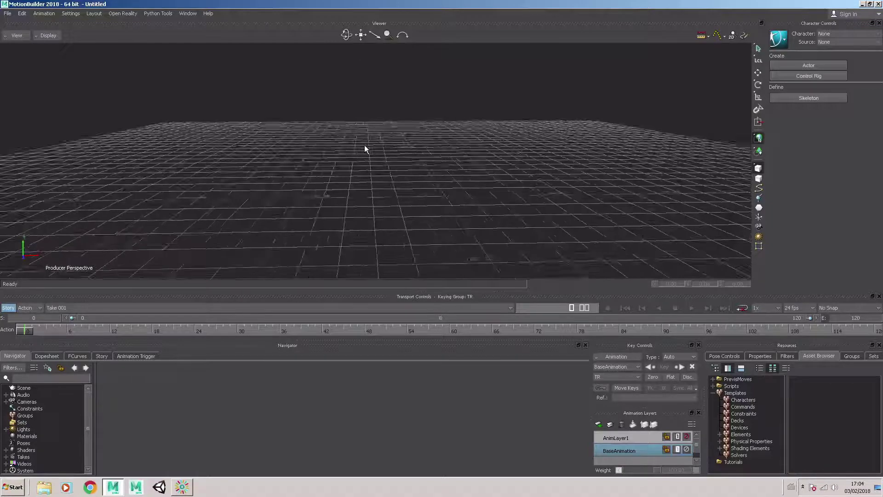
scroll(365, 148, up, 3)
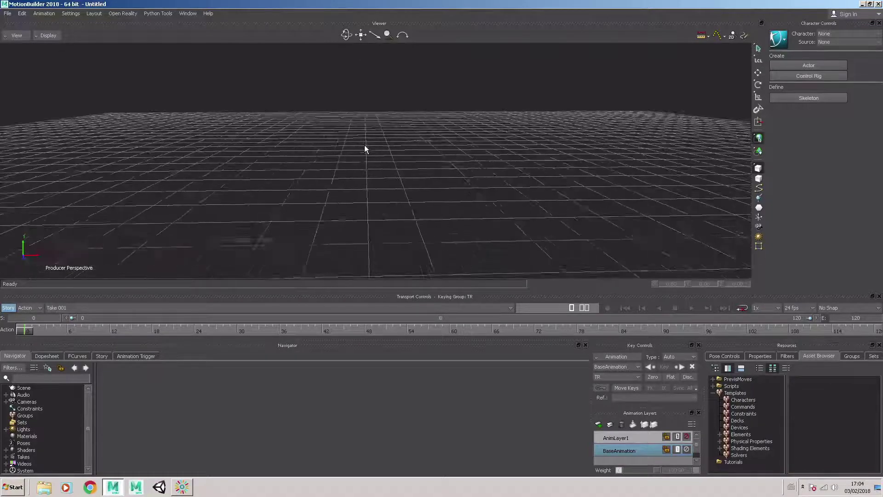
mouse_move(364, 149)
ctrl+shift+mouse_down()
mouse_move(371, 158)
mouse_move(367, 117)
mouse_move(361, 138)
ctrl+shift+mouse_up()
scroll(362, 138, up, 3)
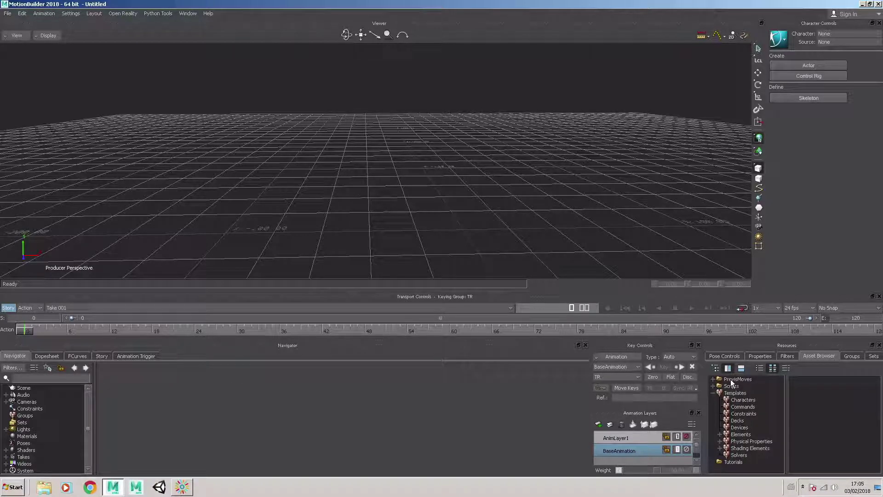
Add C:\media\motionbuilder\ClipArt as an Asset Browser favourite path and expand its subfolders.
right_click(758, 383)
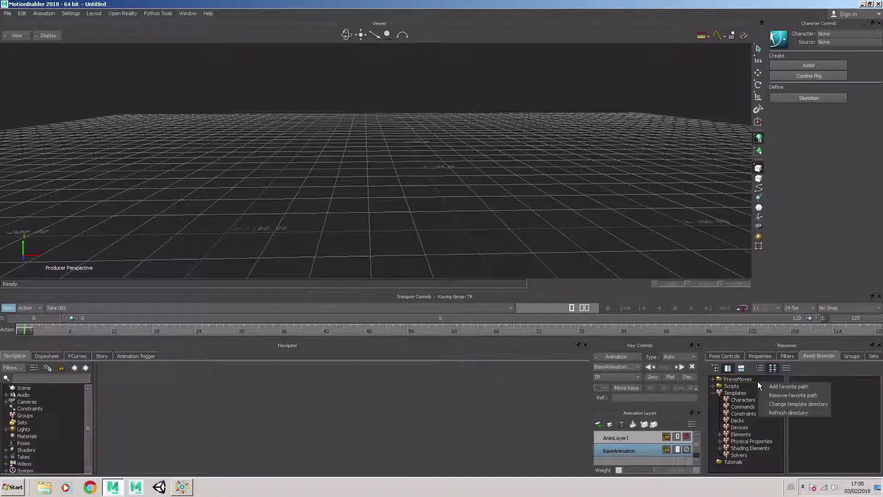
click(785, 388)
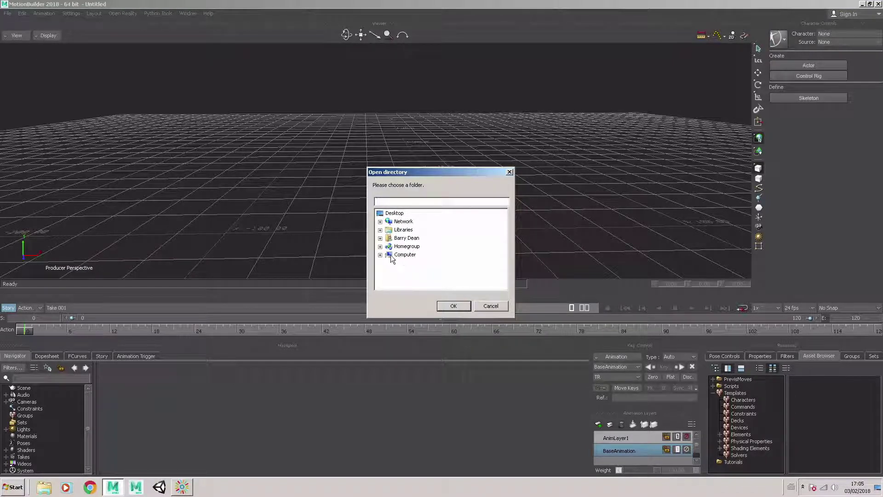
double_click(398, 257)
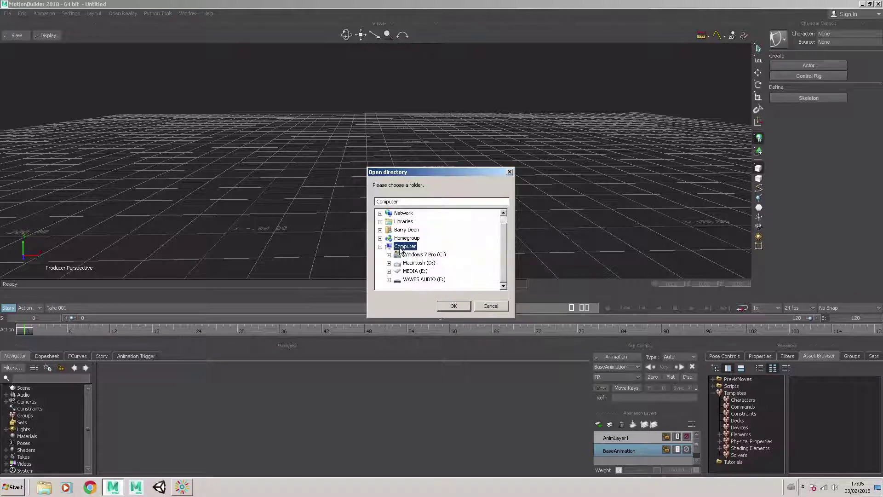
double_click(407, 255)
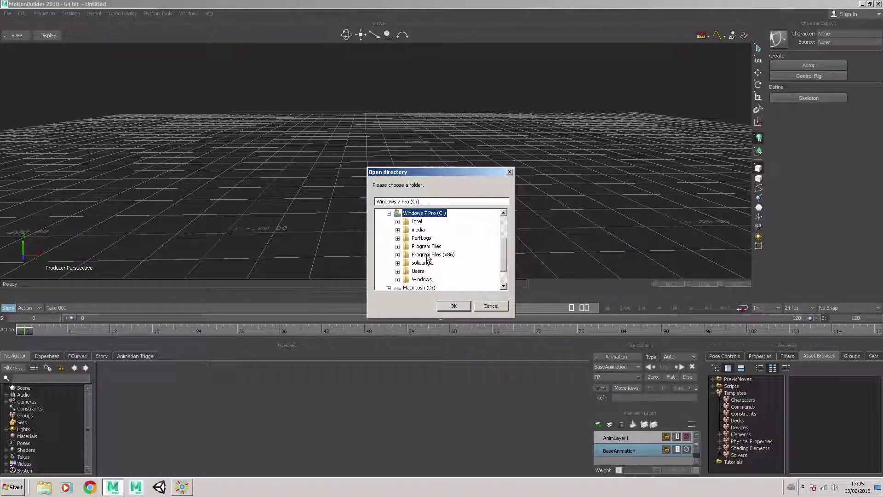
double_click(420, 230)
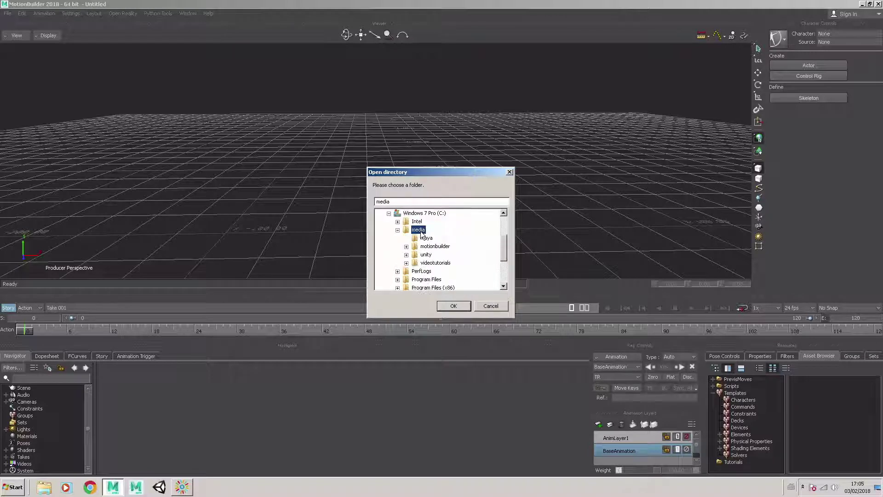
double_click(433, 246)
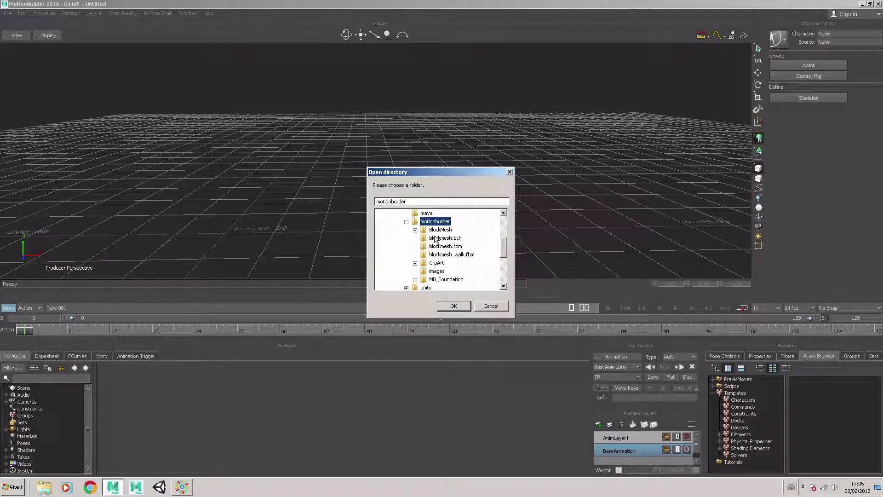
click(437, 264)
click(460, 306)
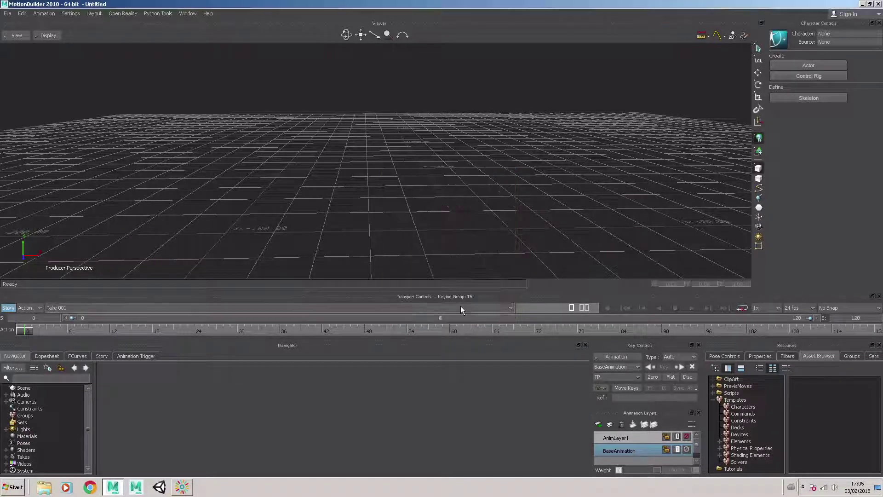
click(729, 380)
click(714, 380)
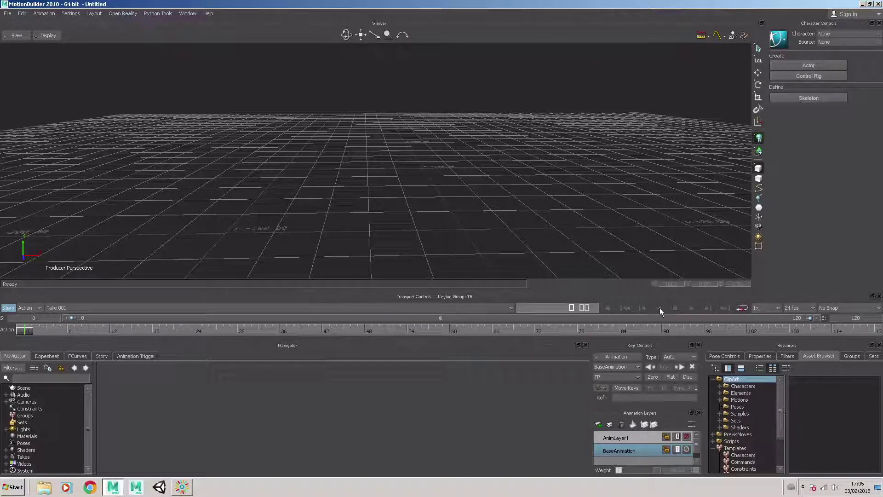
Switch the Navigator area from the scene tree to the Story tab.
click(98, 355)
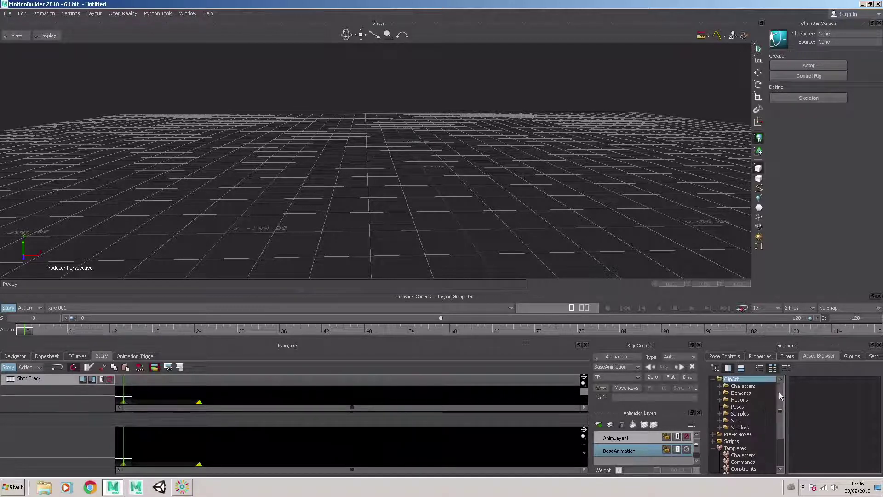
Drag Mia from ClipArt Characters into the Viewer with FBX Open, discarding the empty scene.
click(720, 387)
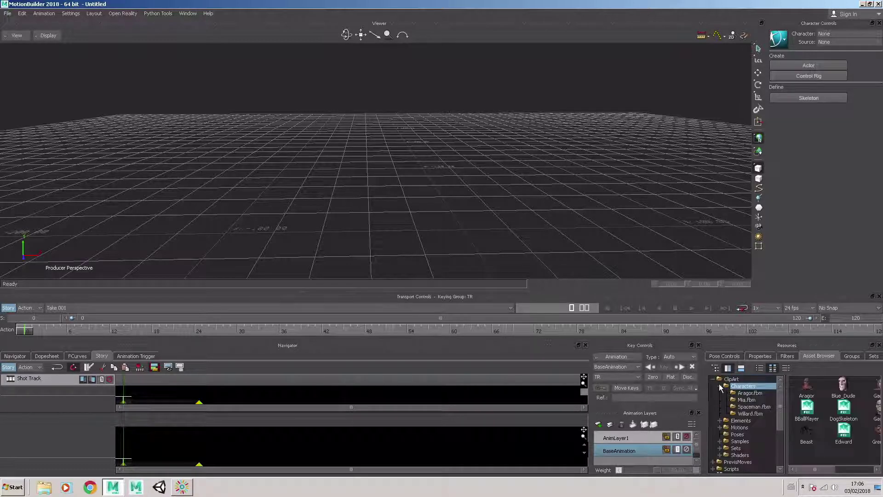
click(827, 470)
drag(827, 469, 853, 469)
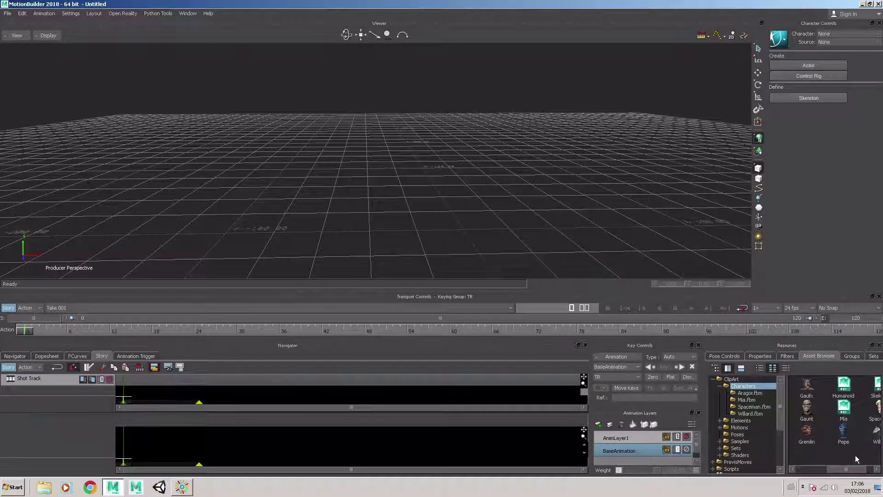
click(845, 411)
drag(844, 411, 333, 108)
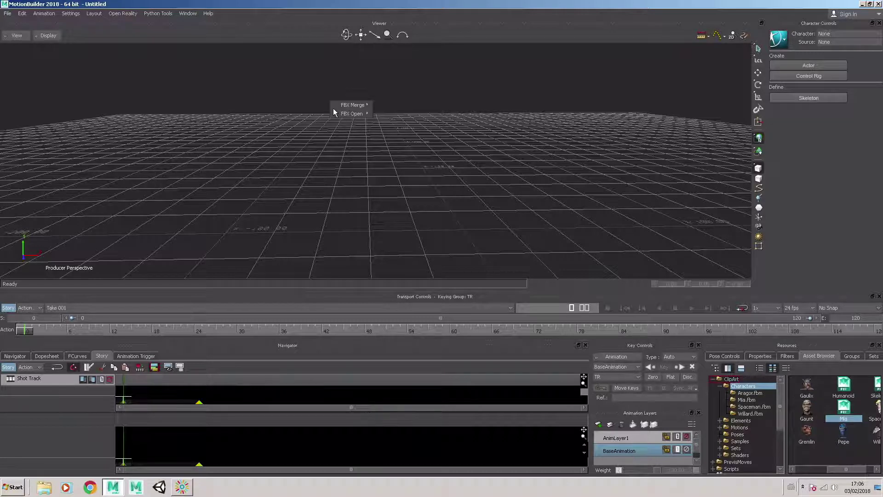
mouse_move(354, 114)
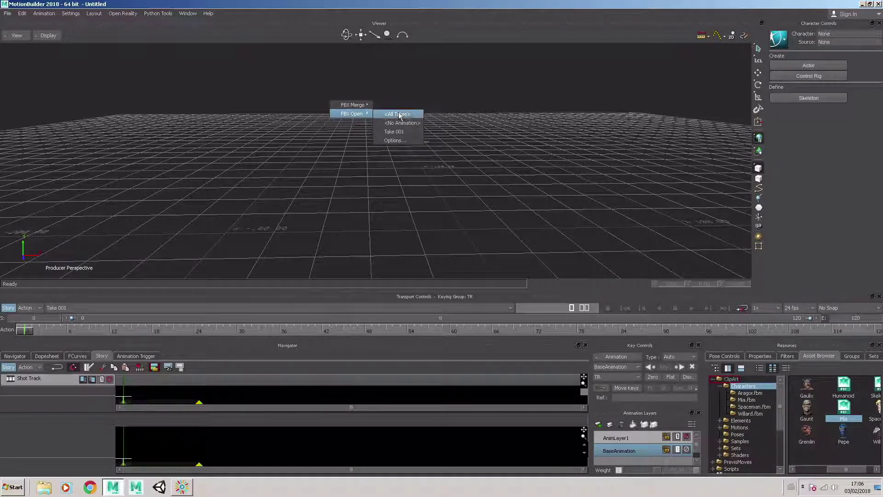
click(410, 123)
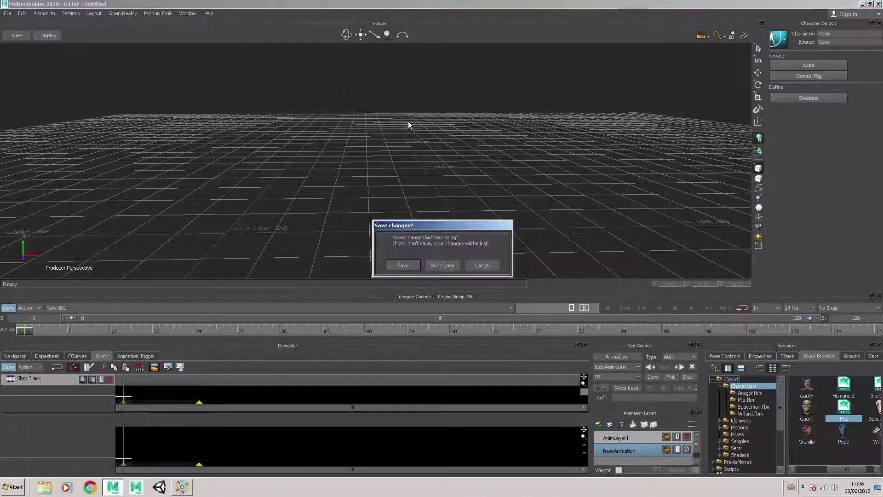
click(444, 265)
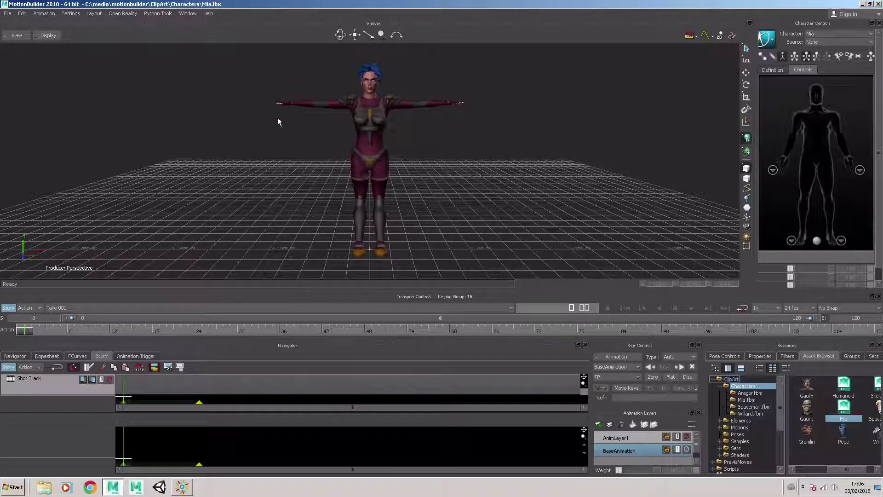
Set the Viewer Display to Models Only, then enable X-Ray.
click(38, 36)
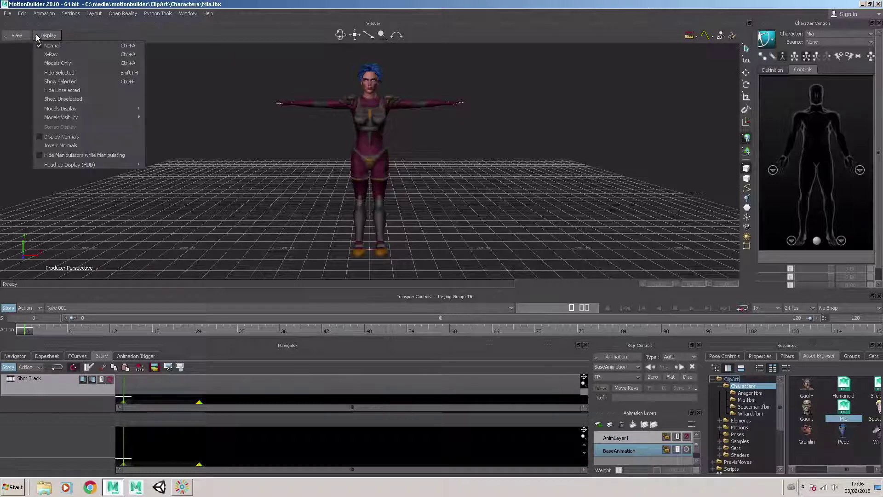
click(49, 64)
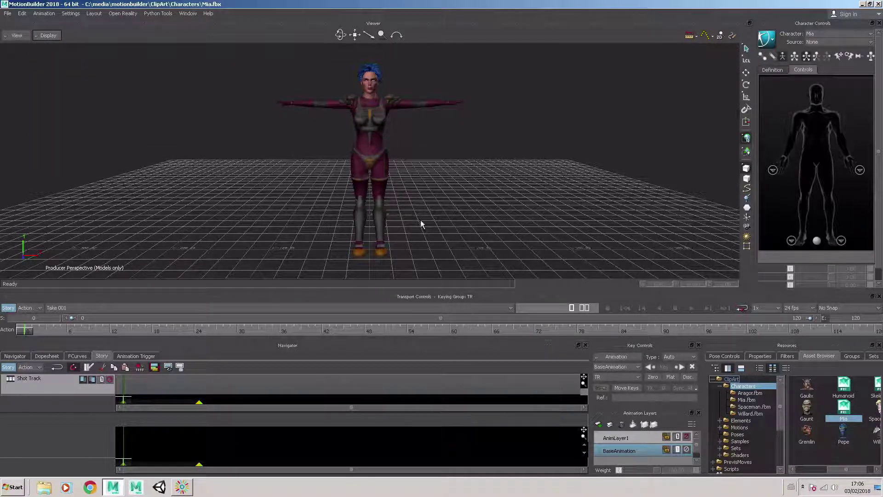
click(39, 37)
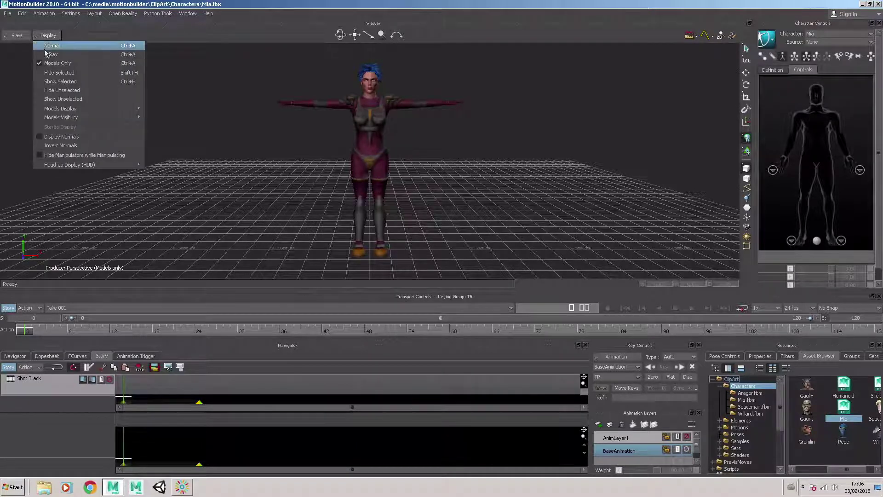
click(46, 55)
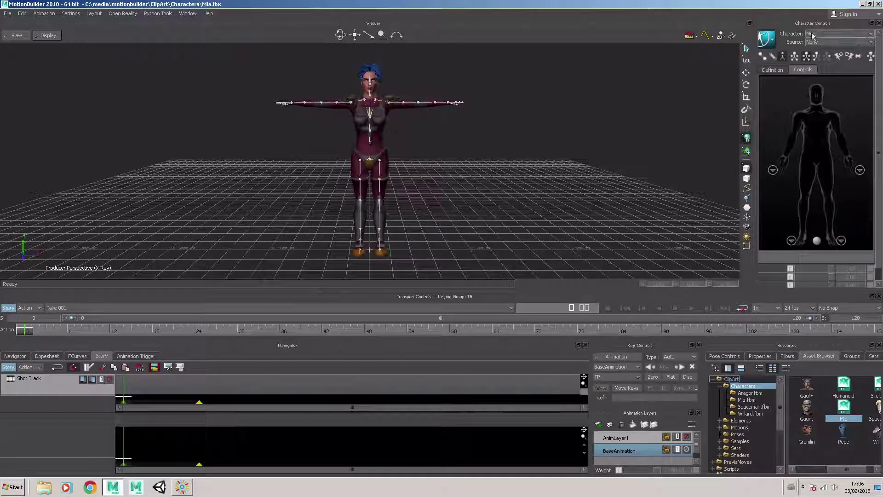
Set Mia's Character Controls source to Control Rig and create an FK/IK rig.
click(873, 44)
click(814, 63)
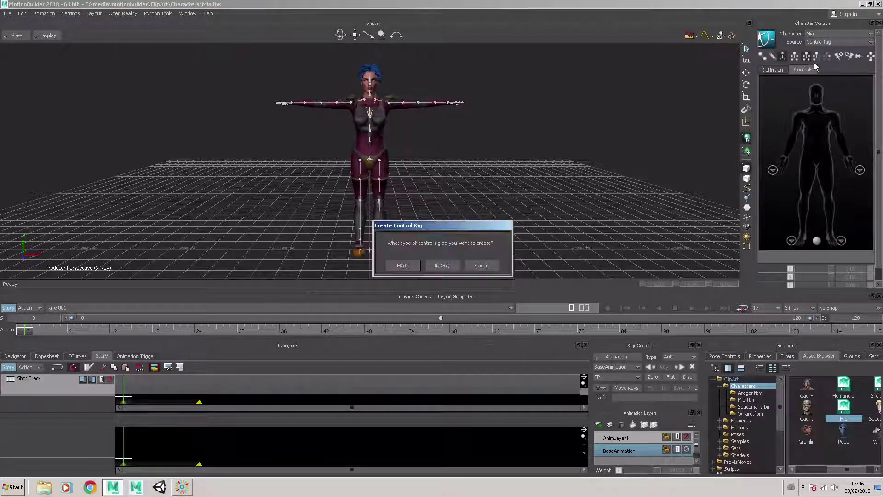
click(411, 269)
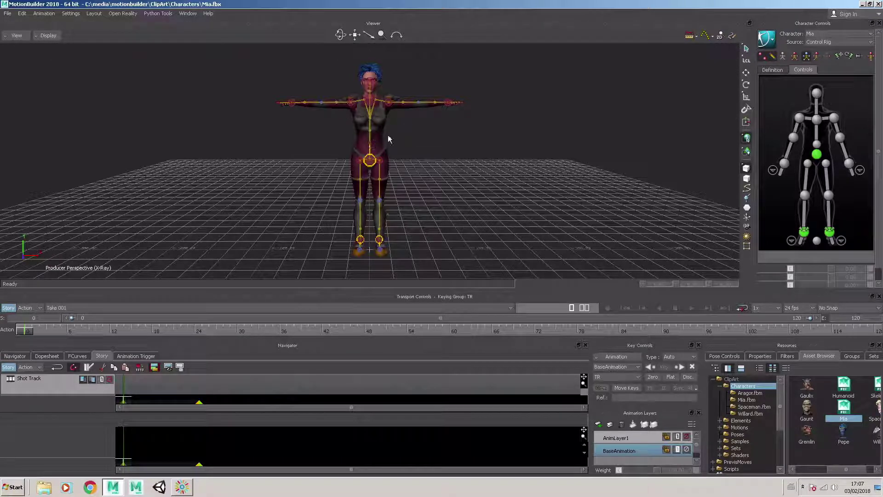
Select Mia's left wrist effector and translate it to pose her left arm.
click(849, 163)
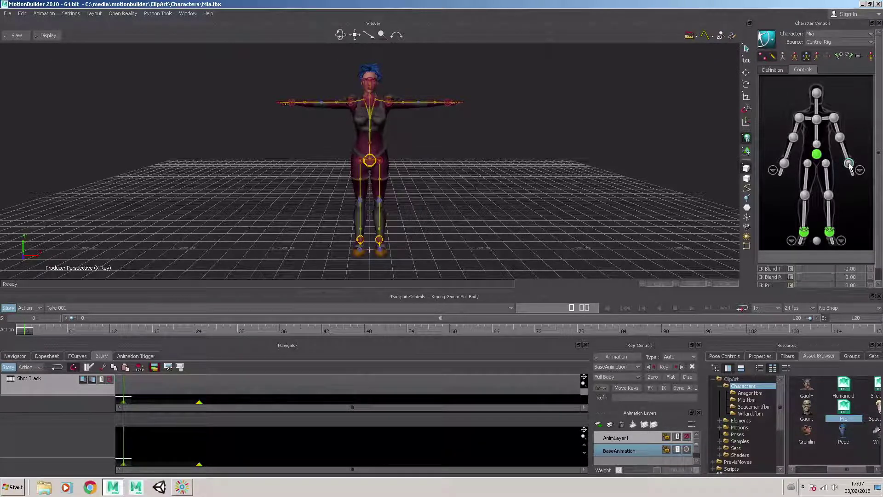
click(840, 138)
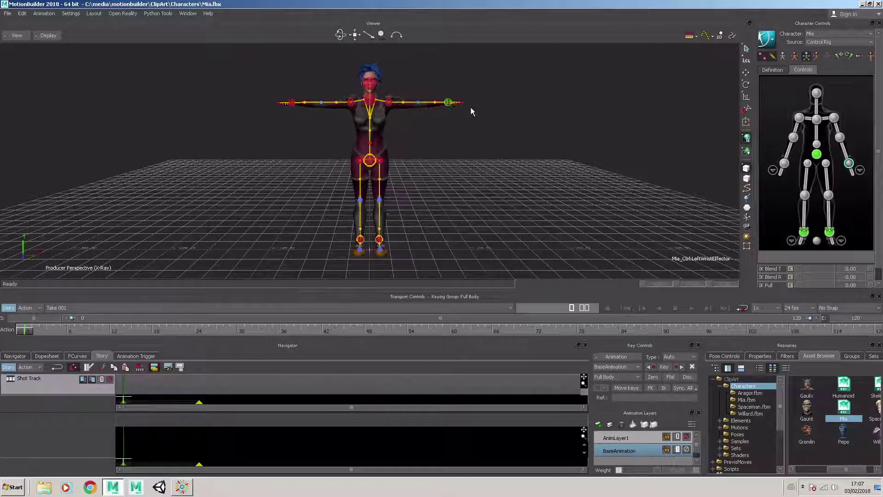
click(747, 74)
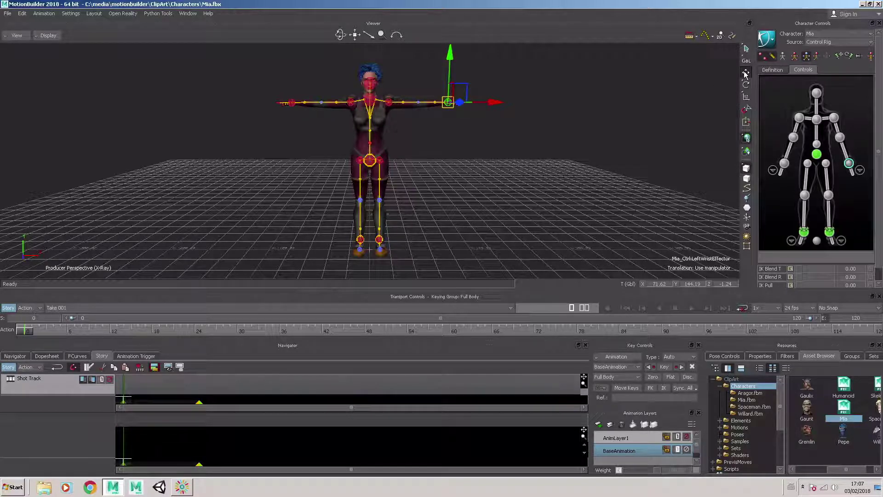
mouse_move(460, 92)
mouse_down()
mouse_move(471, 97)
mouse_move(468, 145)
mouse_move(476, 92)
mouse_move(460, 129)
mouse_move(465, 79)
mouse_move(457, 94)
mouse_up()
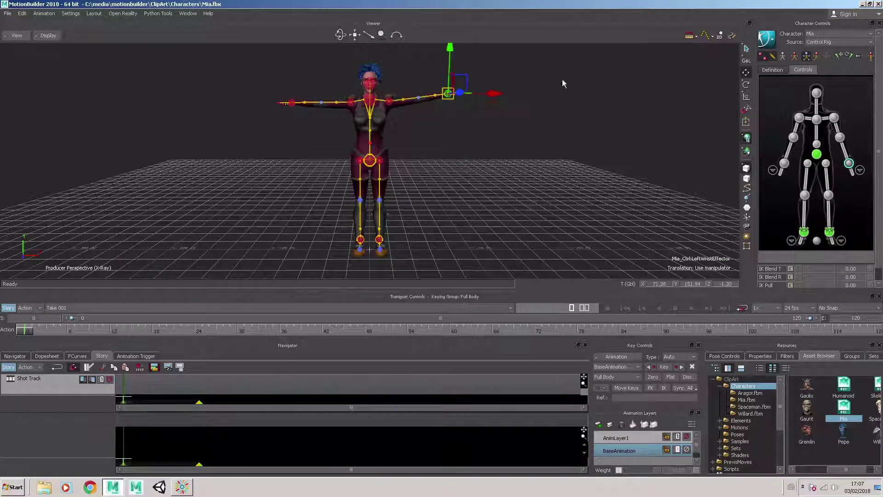
click(794, 56)
mouse_move(457, 88)
mouse_down()
mouse_move(473, 118)
mouse_move(455, 96)
mouse_move(457, 155)
mouse_move(449, 84)
mouse_move(470, 68)
mouse_move(443, 92)
mouse_up()
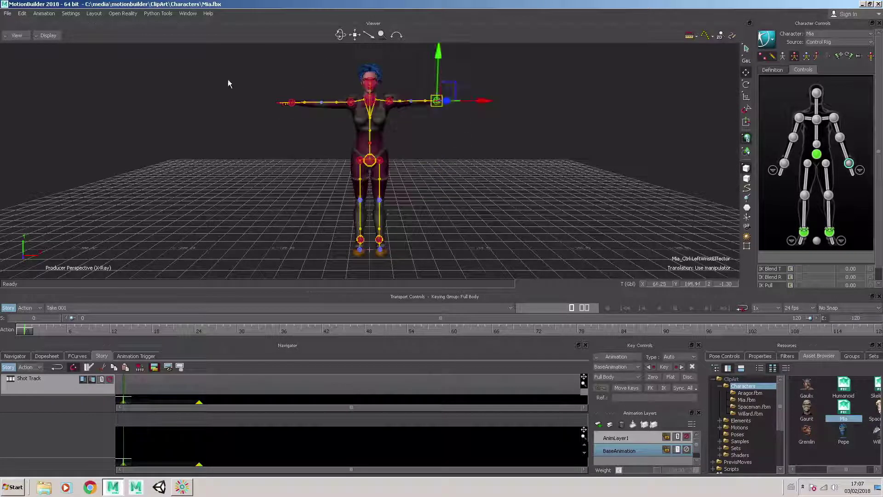
Set the display to Models Only and drop the Motions > Female Walk_F clip onto Mia's Story track.
click(44, 37)
click(53, 66)
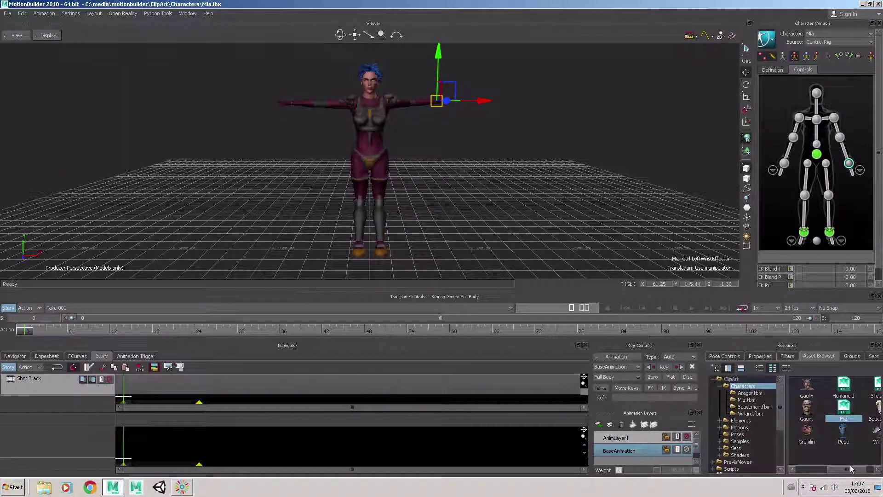
double_click(725, 429)
click(746, 434)
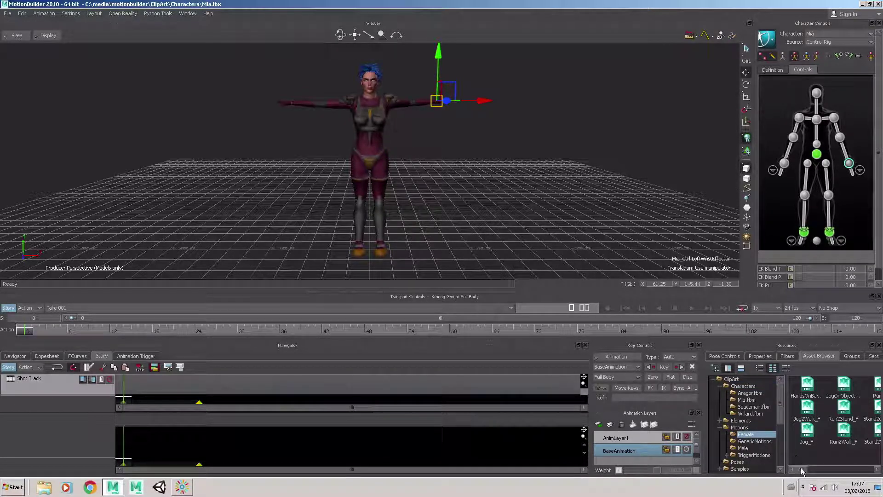
drag(812, 470, 852, 468)
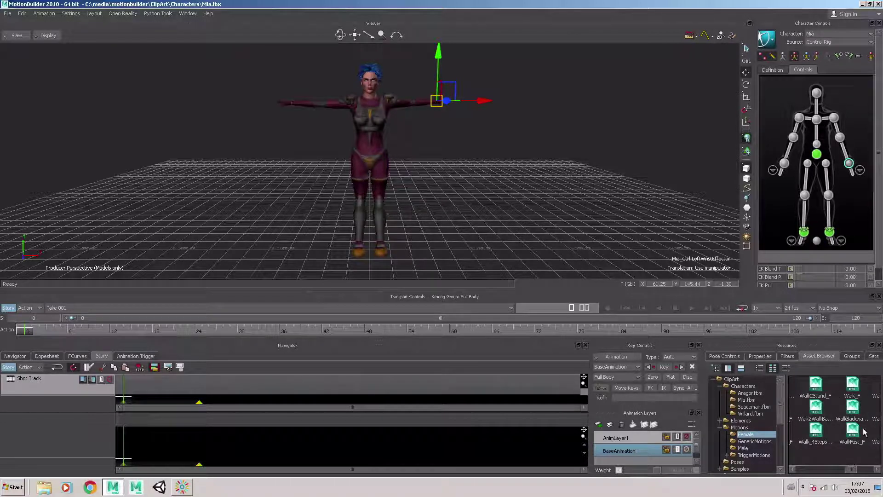
click(851, 387)
drag(850, 386, 196, 435)
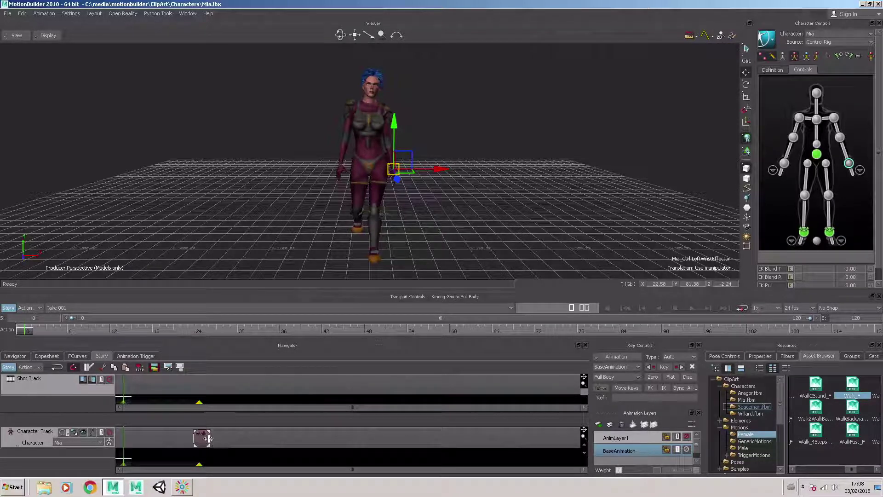
Drag the Walk_F clip's right edge out so the walk cycle repeats.
drag(208, 438, 310, 438)
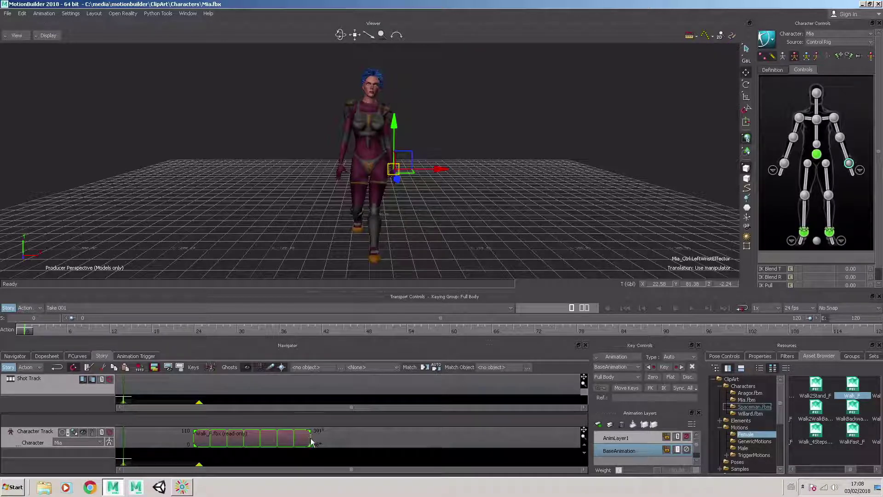
Fit the Story timeline to the looped clip's range, frames 110 to 294.
right_click(243, 456)
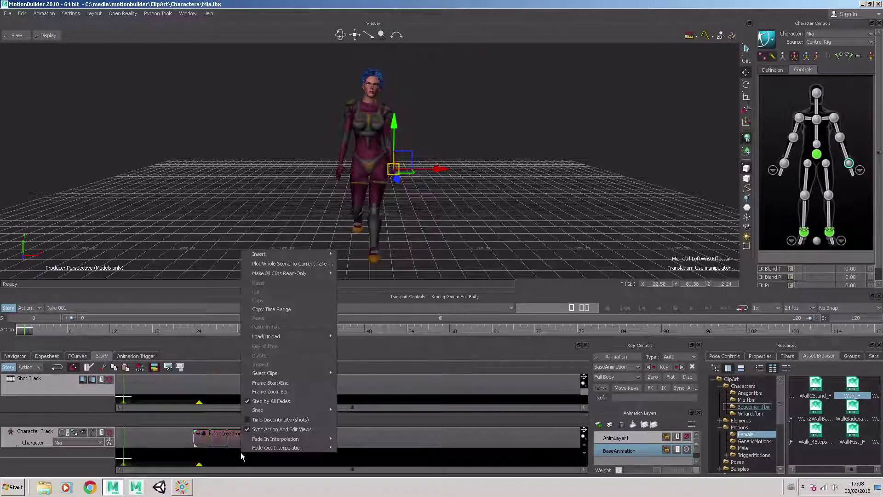
click(277, 383)
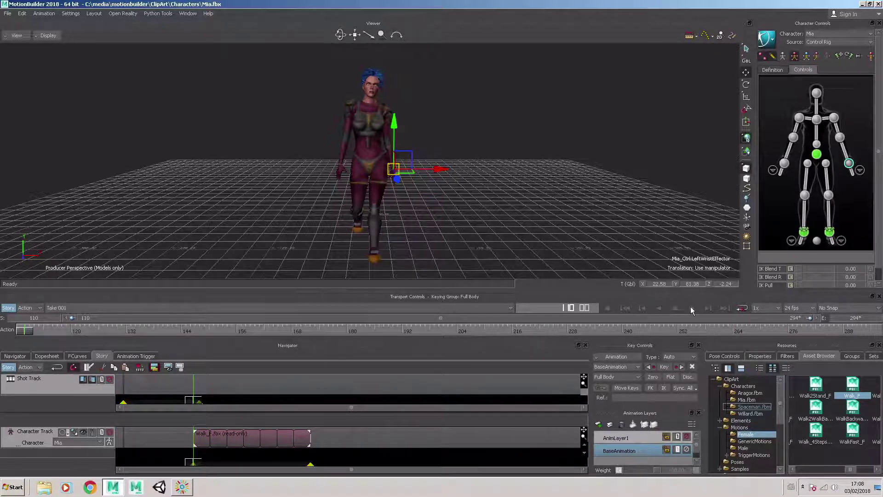
scroll(542, 192, down, 3)
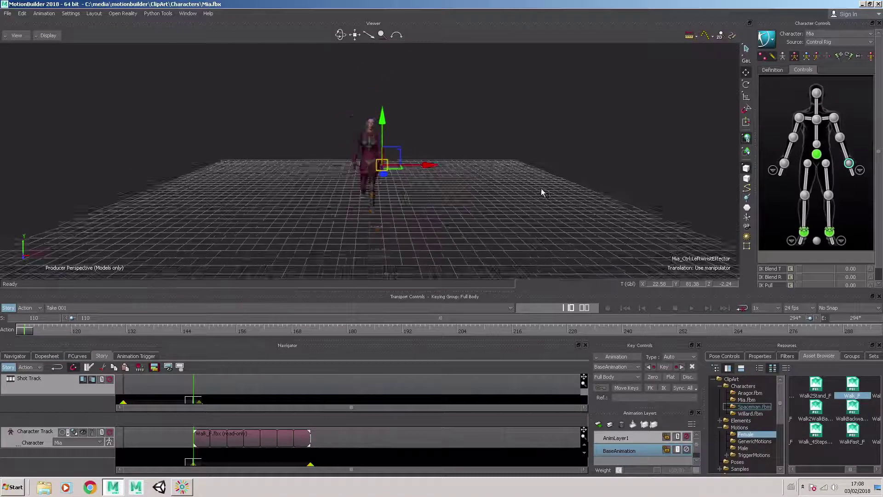
scroll(542, 193, down, 1)
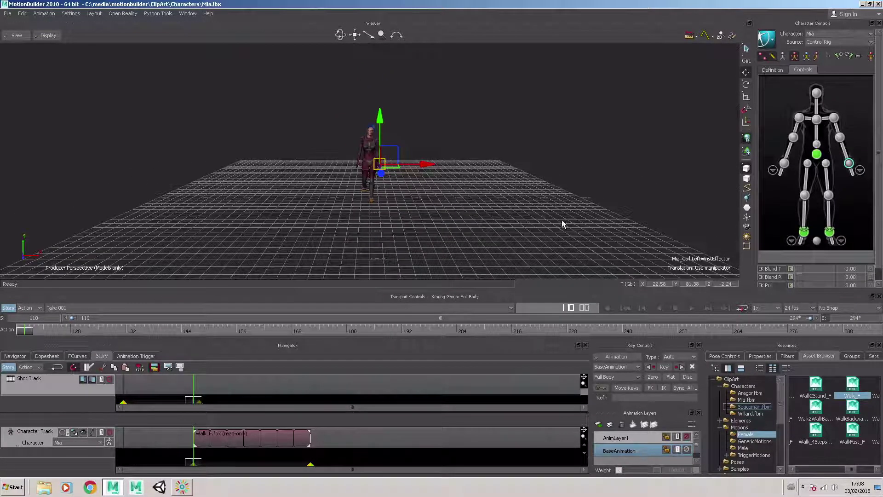
Orbit around Mia, play the walk, then stop and rewind to frame 110.
middle_drag(565, 219, 482, 214)
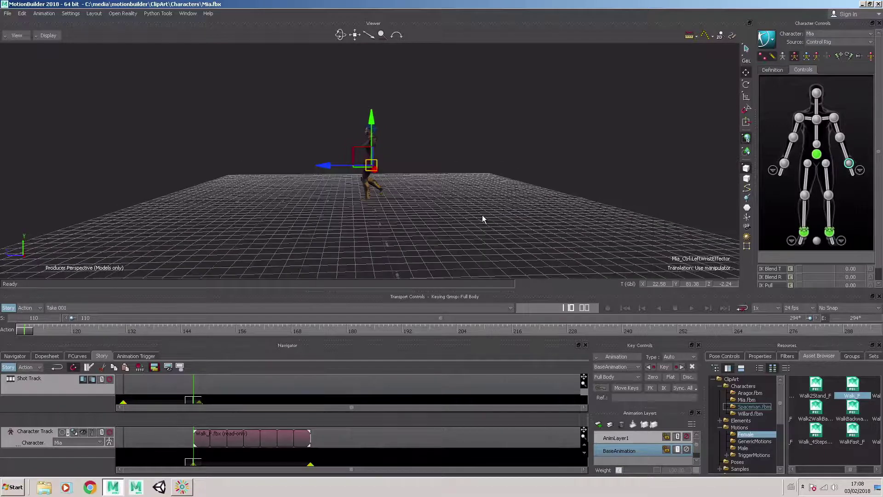
click(690, 308)
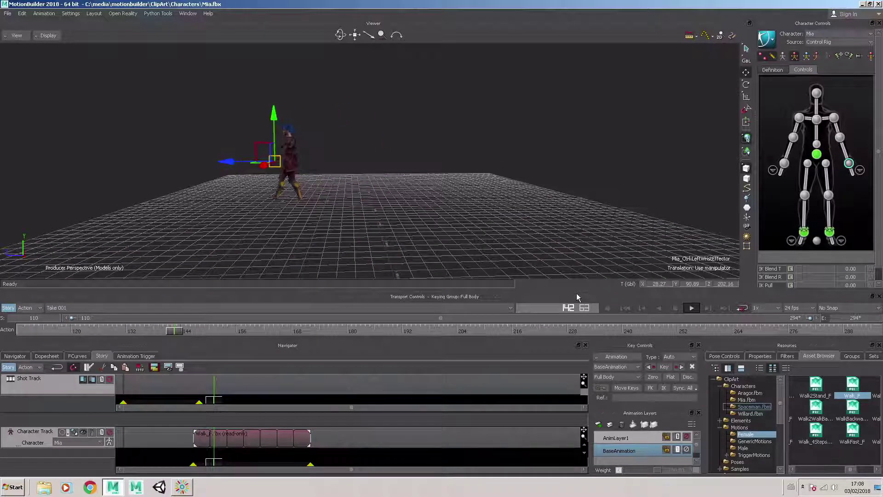
click(680, 307)
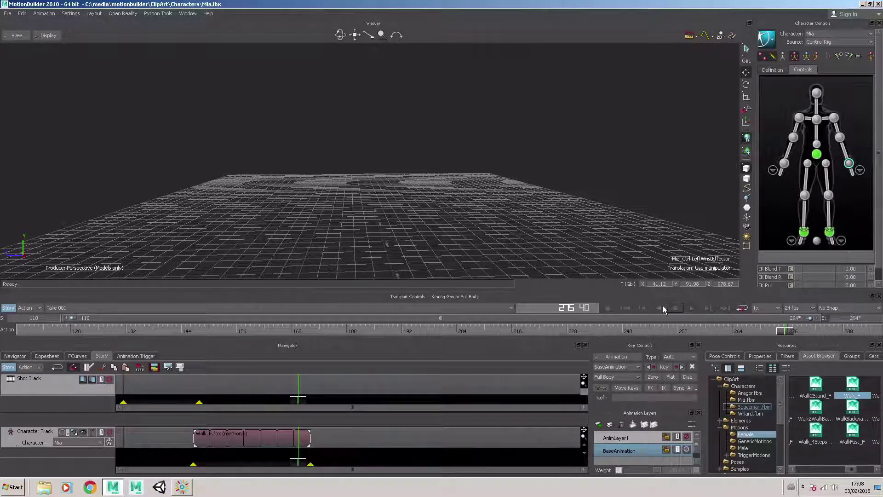
click(627, 307)
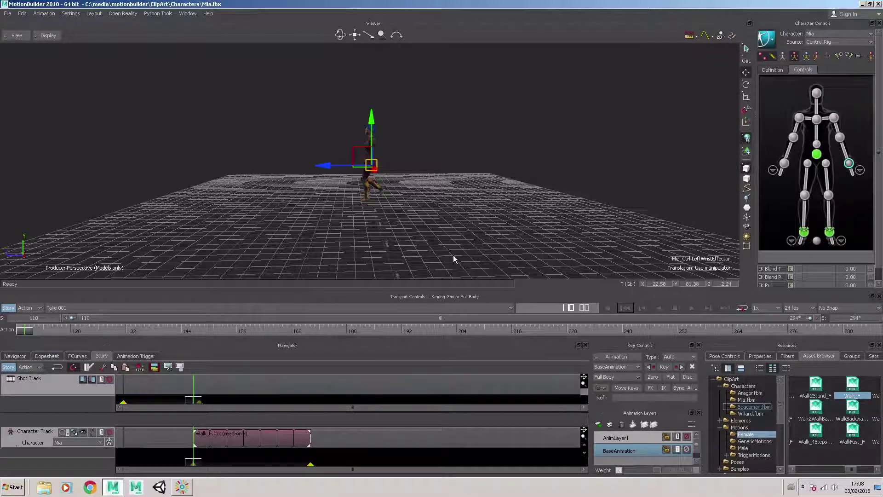
scroll(453, 258, up, 3)
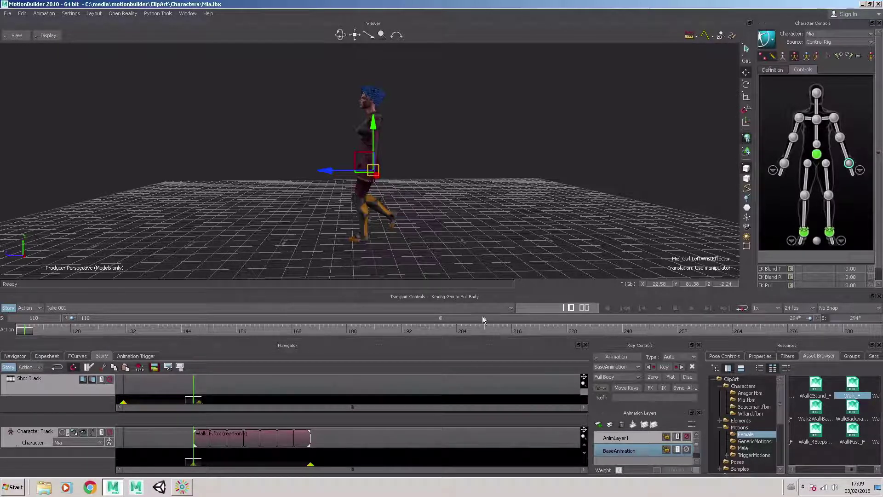
Save the current workspace as a custom layout named 'Story'.
click(89, 14)
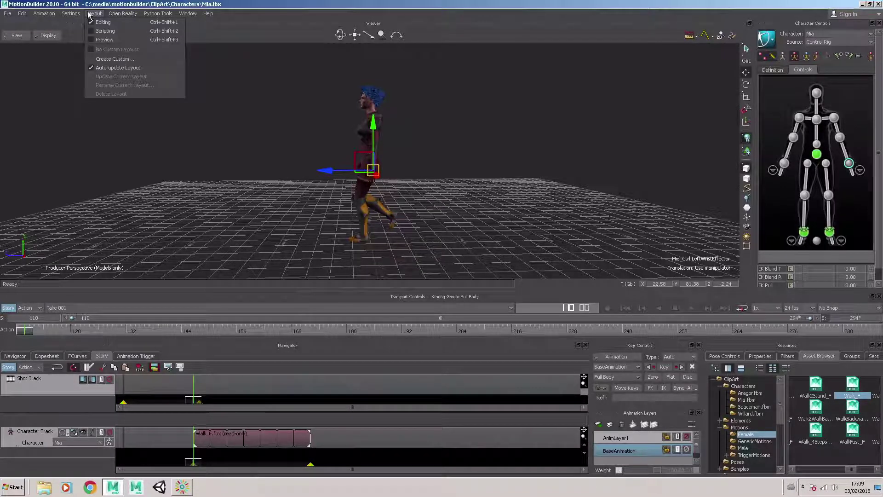
click(109, 59)
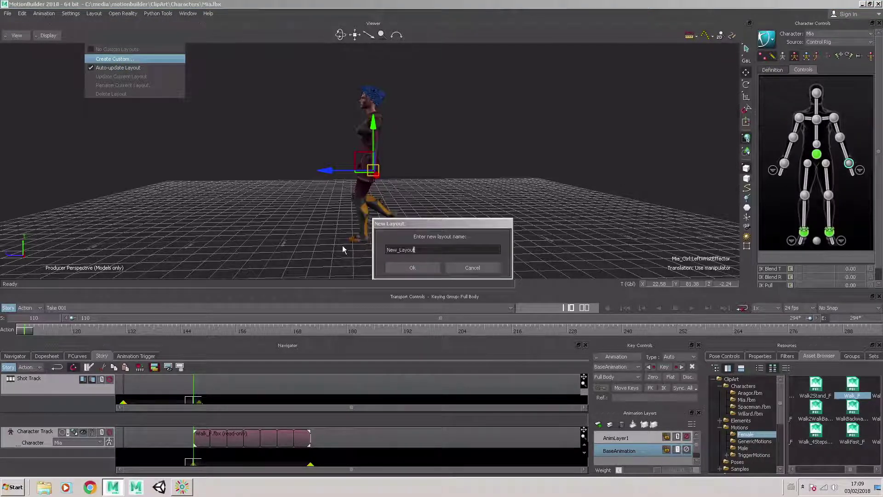
key(BackSpace)
key(BackSpace)
key(BackSpace)
key(BackSpace)
key(BackSpace)
key(BackSpace)
key(BackSpace)
key(BackSpace)
key(BackSpace)
key(BackSpace)
text(Story)
click(415, 267)
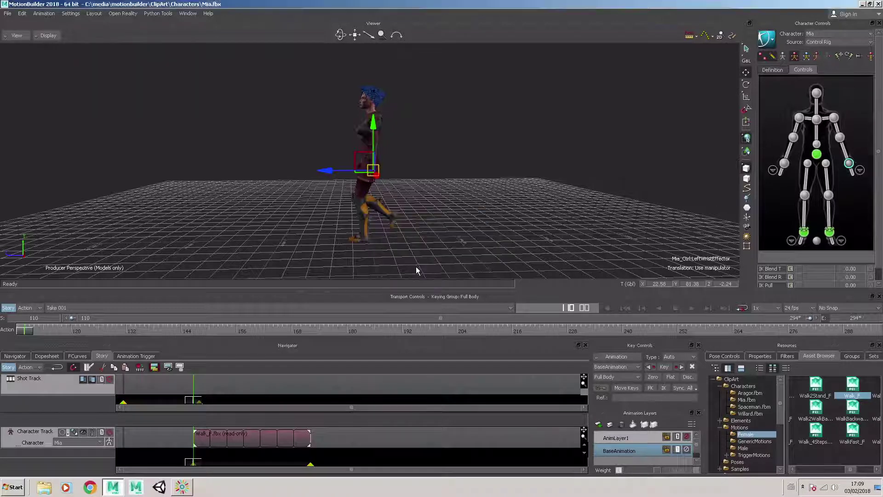
Open the Layout menu to switch to the Editing layout.
click(95, 14)
click(96, 13)
click(95, 14)
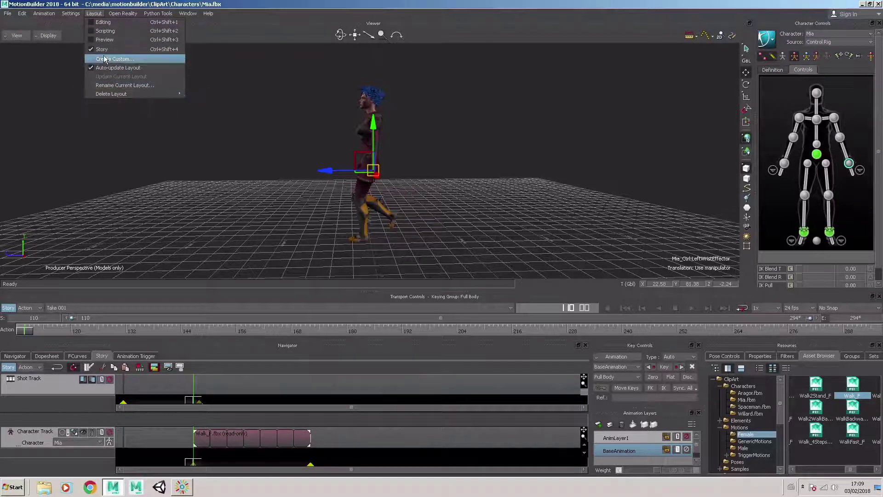
Try the Editing and Preview layouts, then return to the custom Story layout.
click(104, 22)
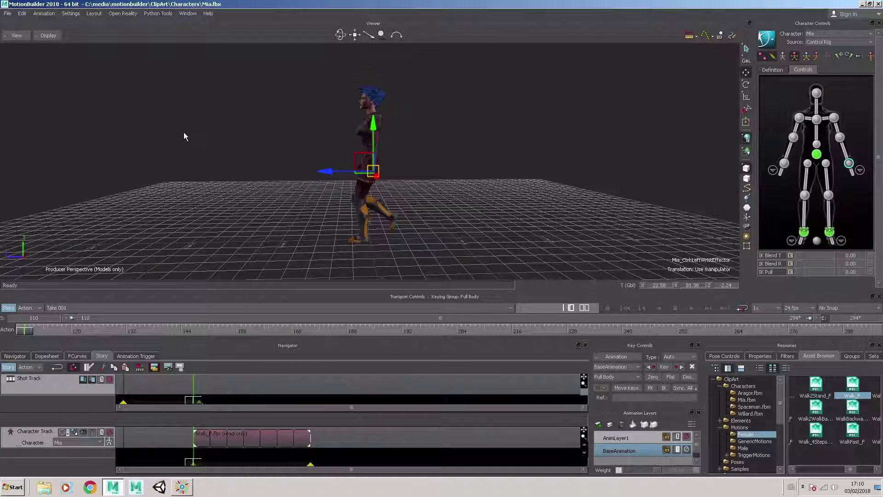
click(93, 14)
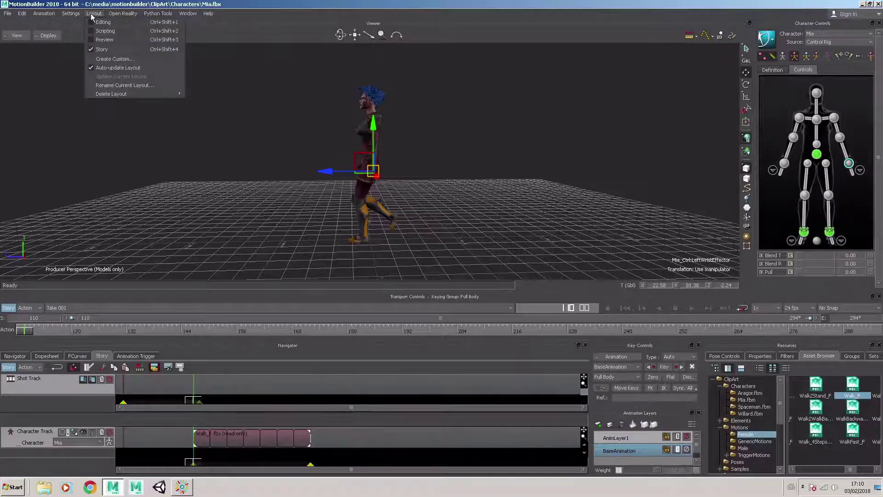
click(91, 19)
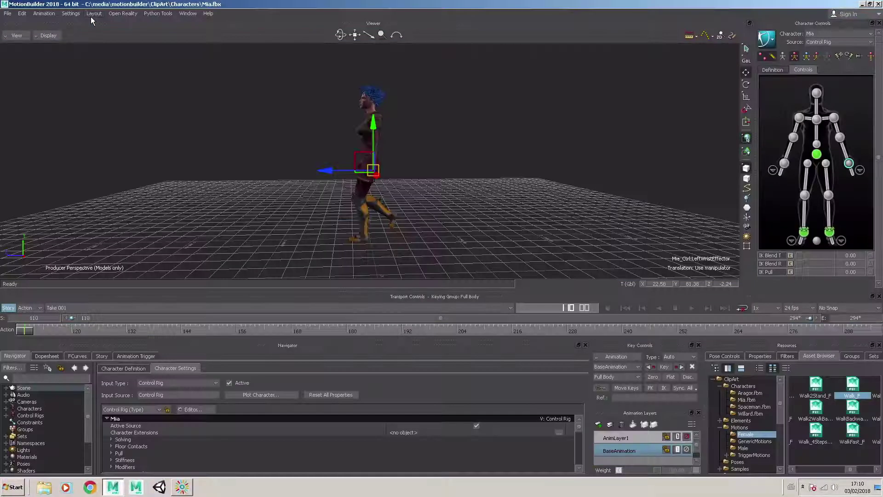
click(91, 13)
click(92, 36)
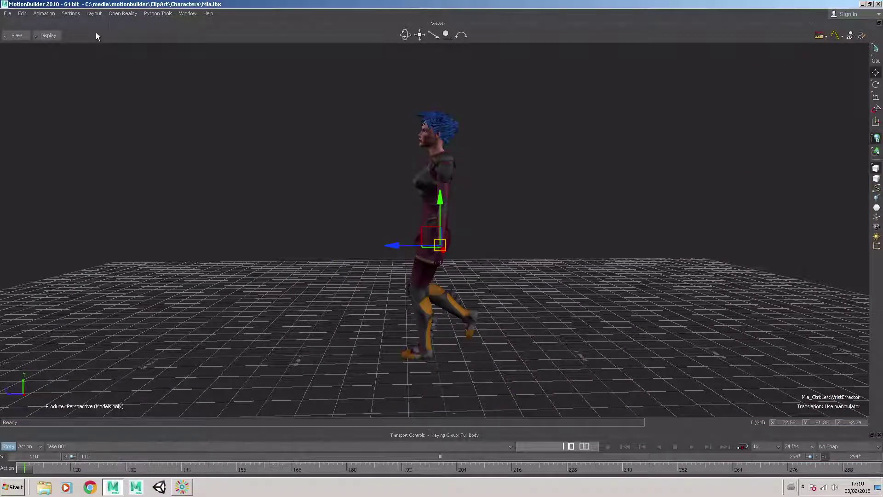
click(96, 16)
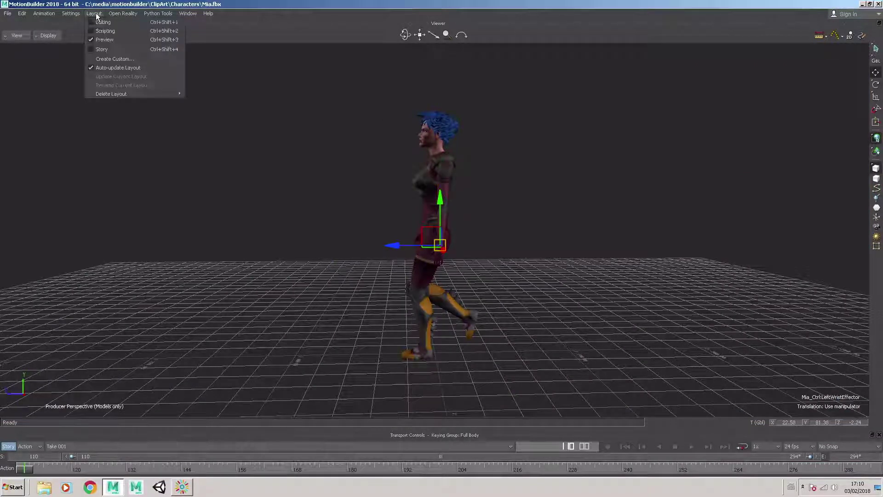
click(97, 47)
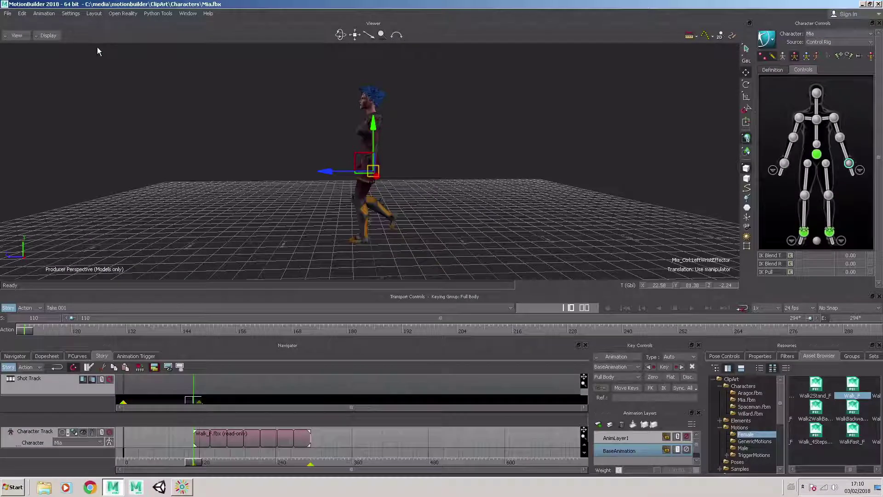